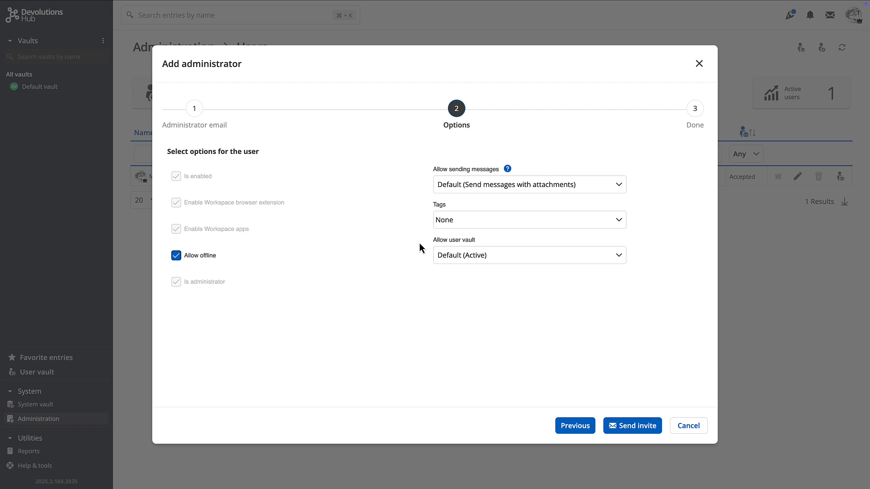
# Send the invitation to the administrator with the selected options and close the Add administrator wizard
pyautogui.click(627, 427)
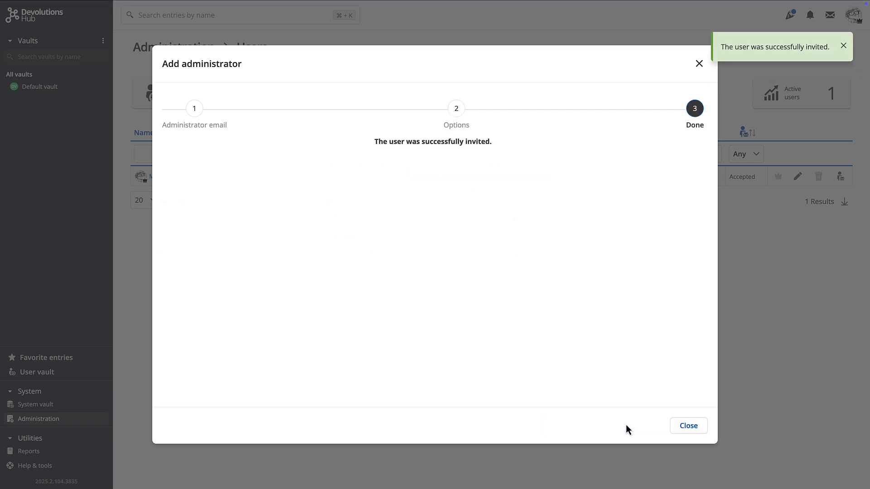
pyautogui.click(689, 426)
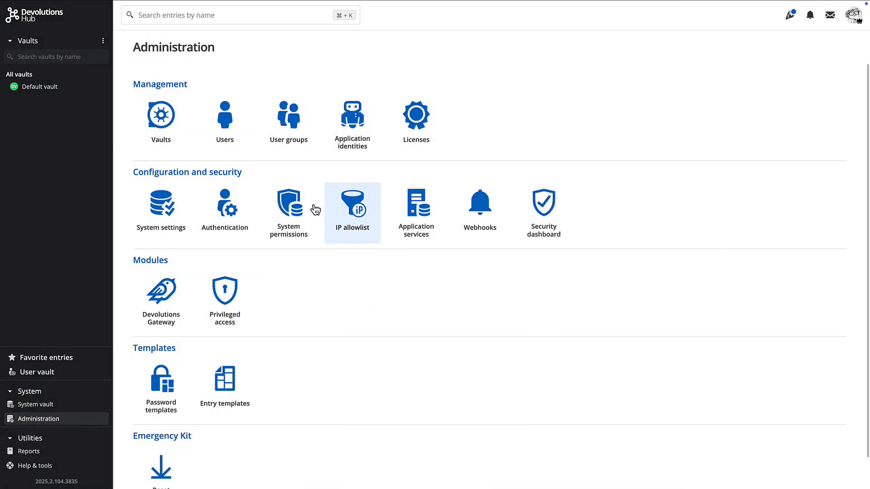
# Add a user group named Employees with the description "For all Windjammer staff" and include all users
pyautogui.click(289, 144)
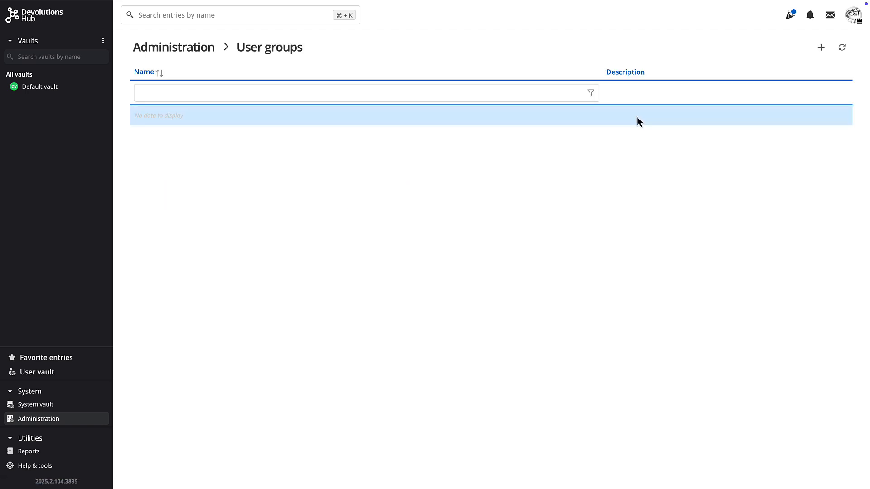
pyautogui.click(821, 48)
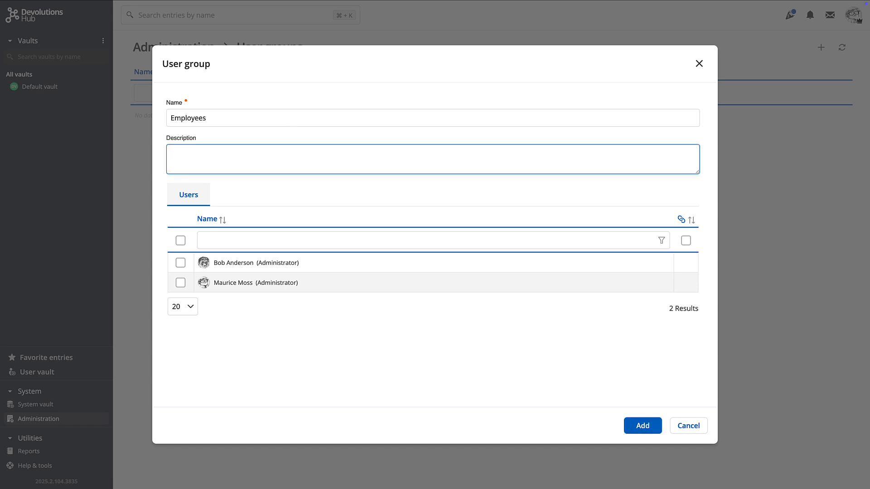
pyautogui.click(178, 151)
pyautogui.write('For all Windjammer staff')
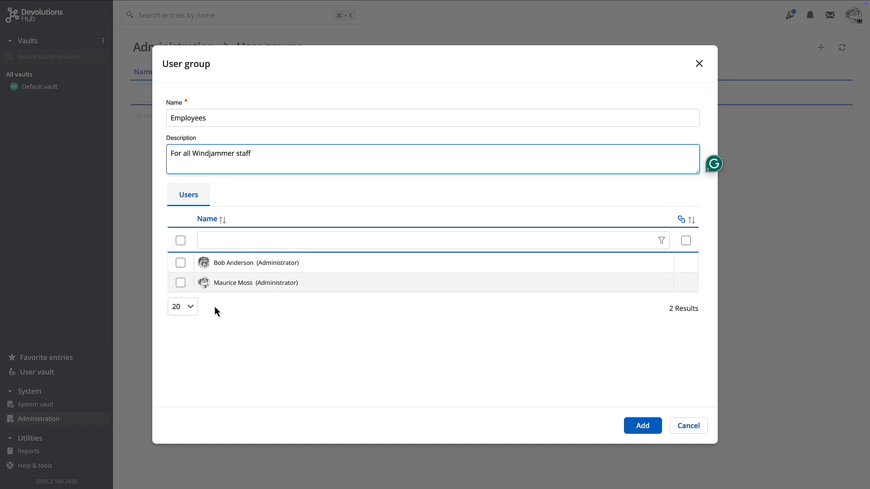
pyautogui.click(180, 241)
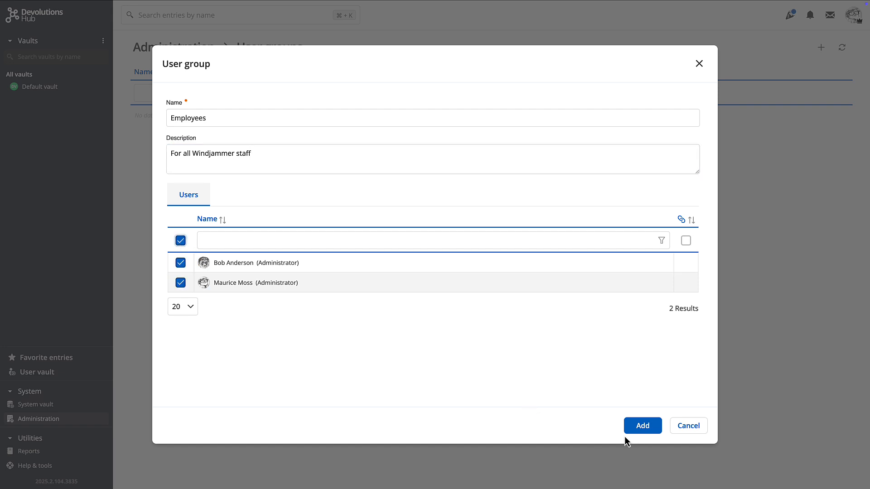
pyautogui.click(640, 428)
# Add a second user group named Technicians with the description "For users connecting to remote servers" and include all users
pyautogui.click(821, 48)
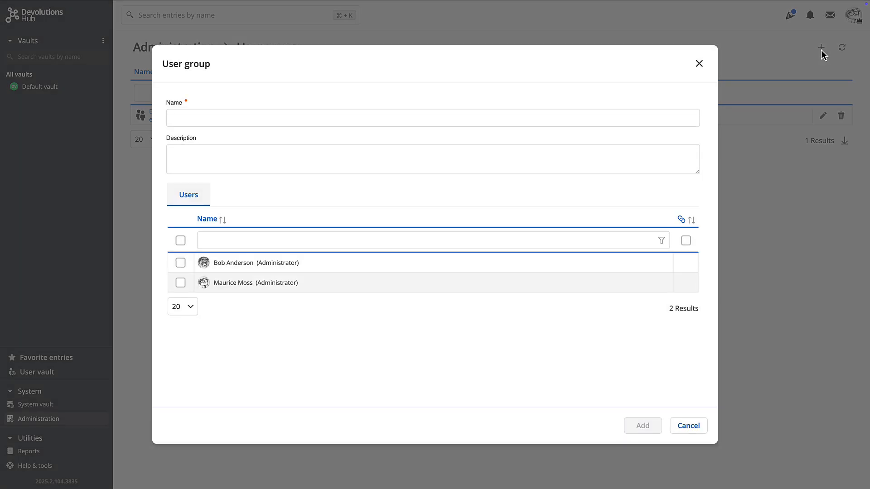
pyautogui.press('Tab')
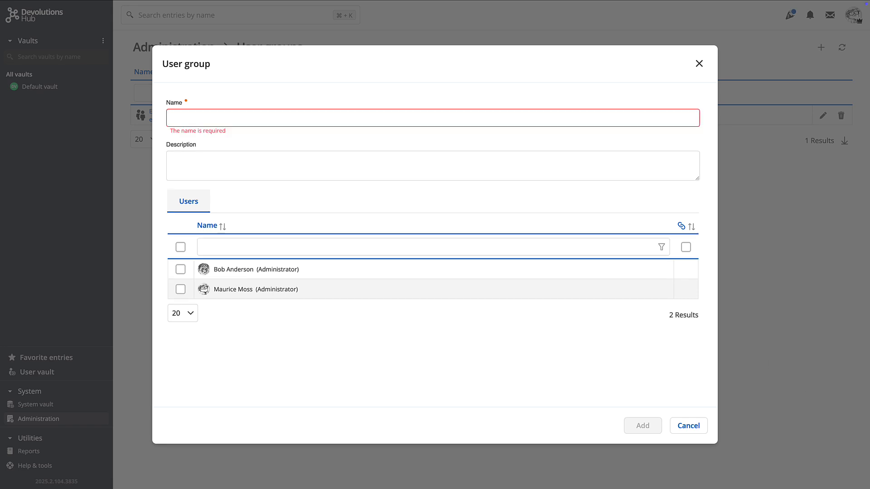
pyautogui.click(192, 117)
pyautogui.write('Technicians')
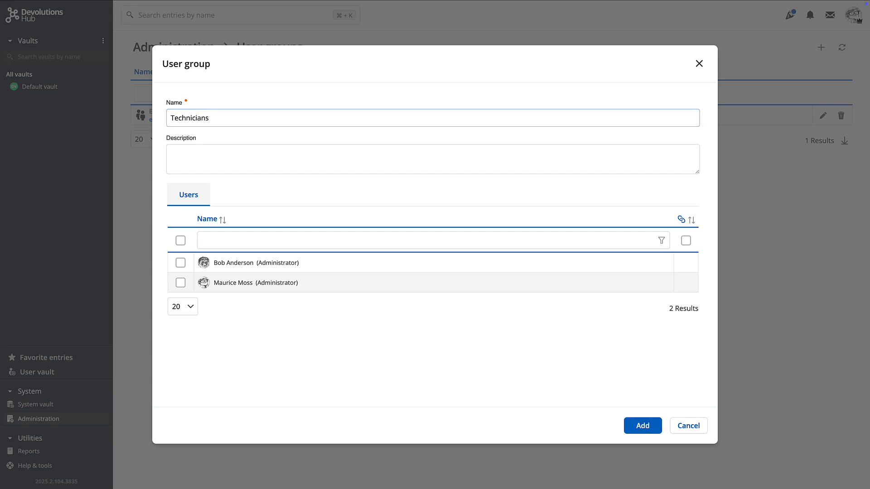
pyautogui.click(194, 153)
pyautogui.write('For users connecting to remote servers')
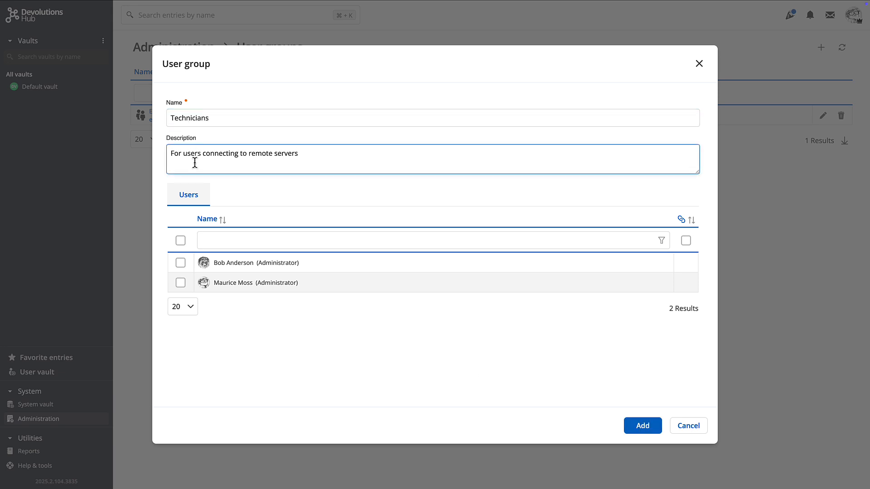
pyautogui.click(180, 240)
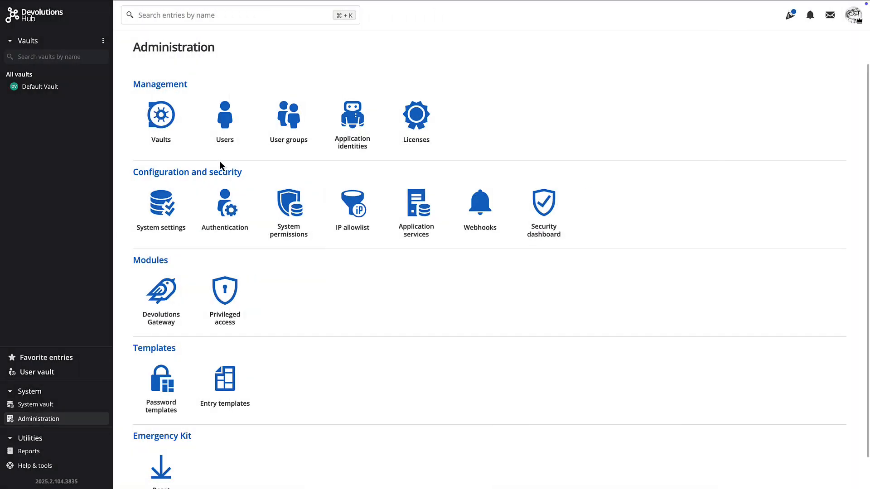
# Rename the default vault to Windjammer Vault and describe it as "General organizational resources, internal websites, and shared links used across departments."
pyautogui.click(167, 130)
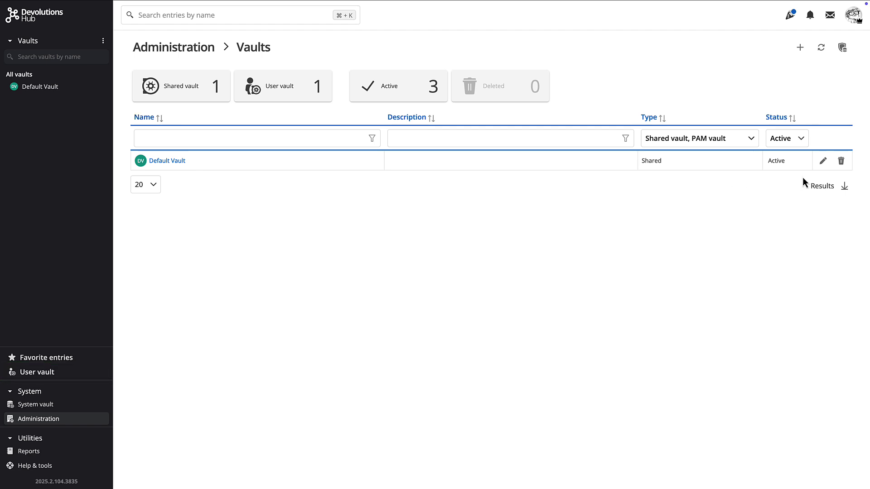
pyautogui.click(823, 162)
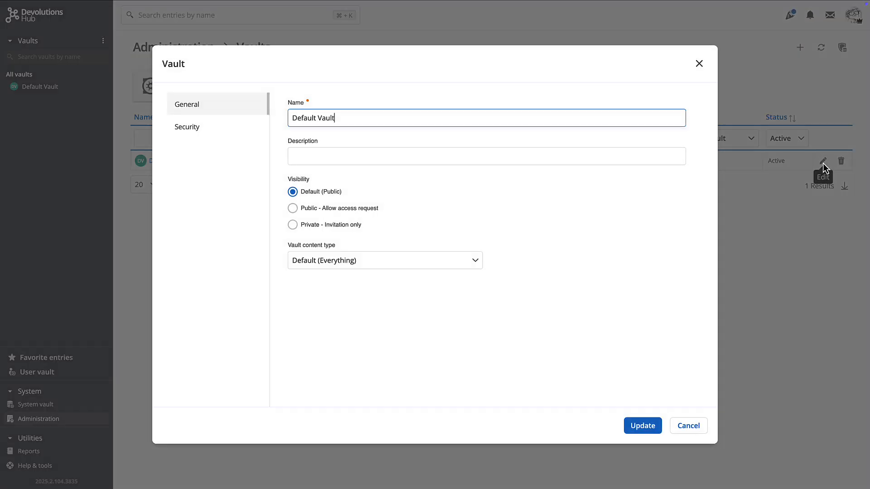
pyautogui.doubleClick(316, 118)
pyautogui.write('Windjammer')
pyautogui.click(315, 154)
pyautogui.write('General organizational resources, internal websites, and shared links used across departments.')
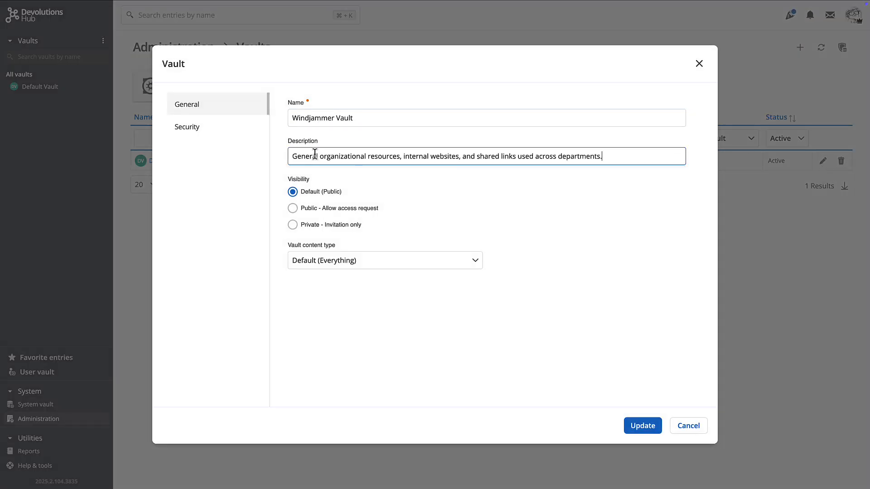
pyautogui.click(384, 187)
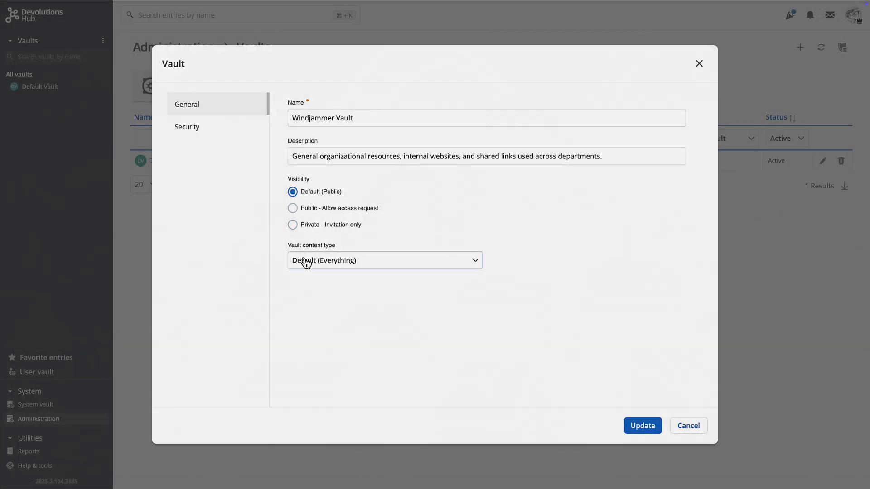
pyautogui.click(304, 261)
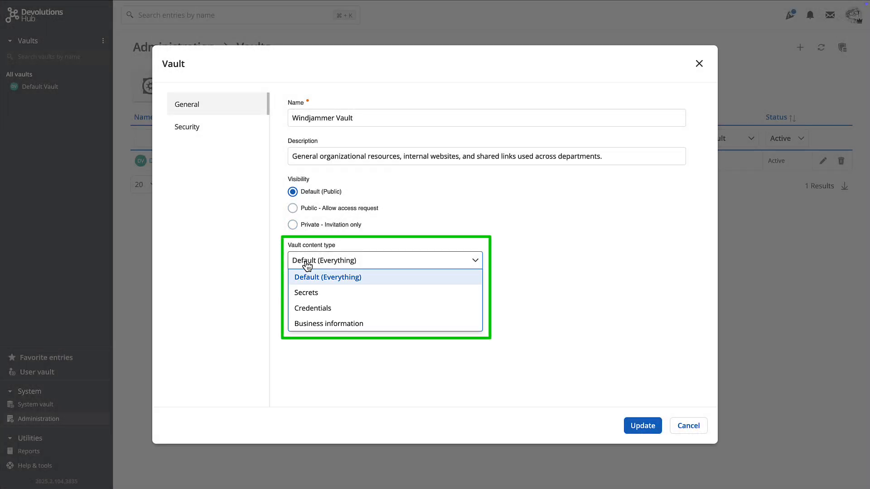
pyautogui.click(306, 262)
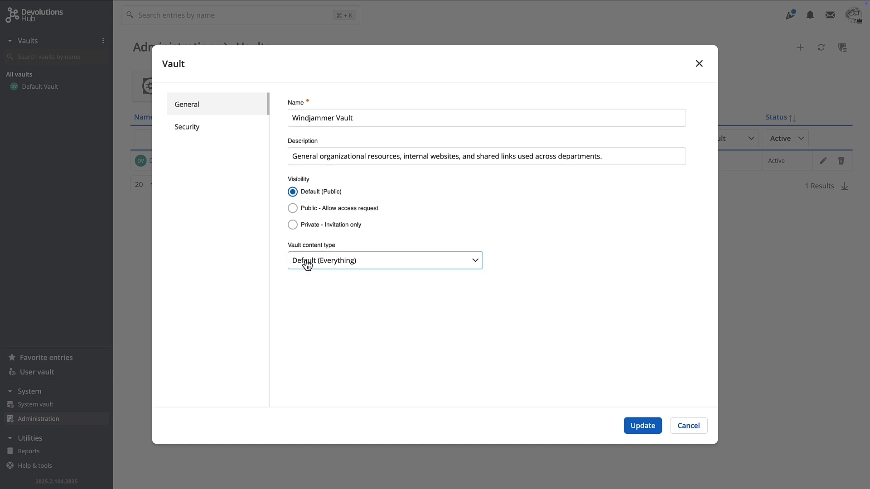
# Open the vault's security role assignments for editing and review the permissions in the role definitions
pyautogui.click(190, 131)
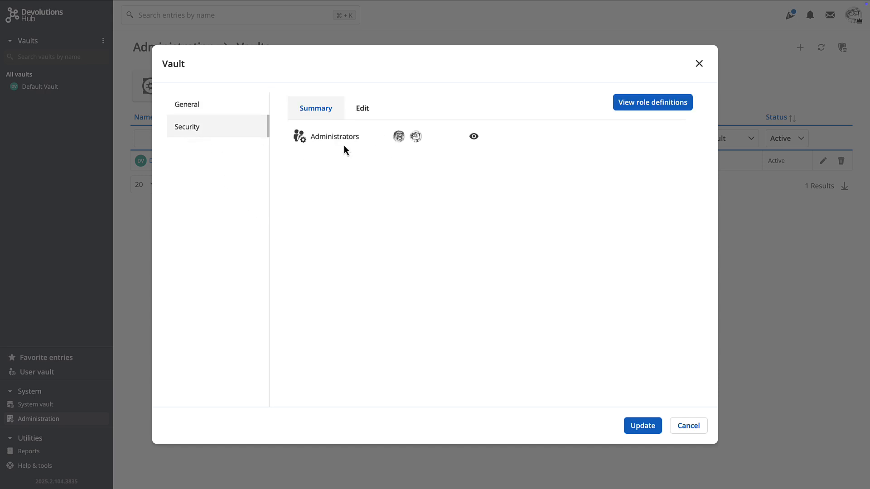
pyautogui.click(362, 109)
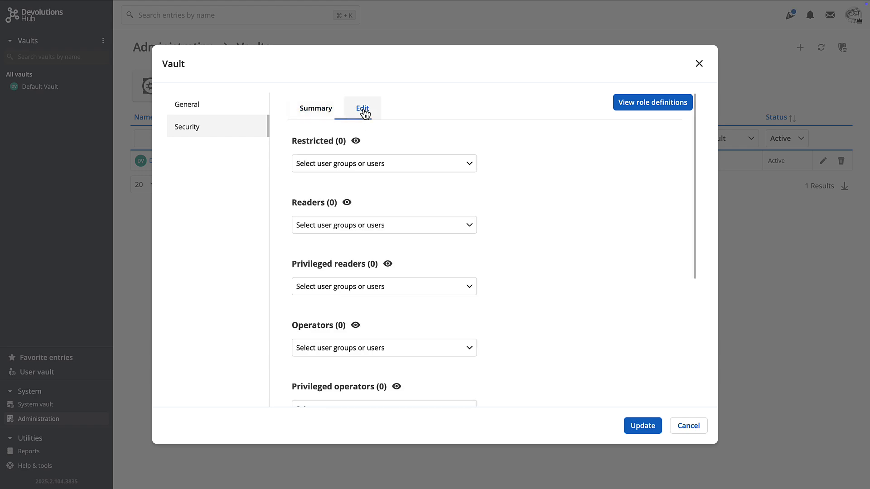
pyautogui.scroll(-2, 386, 291)
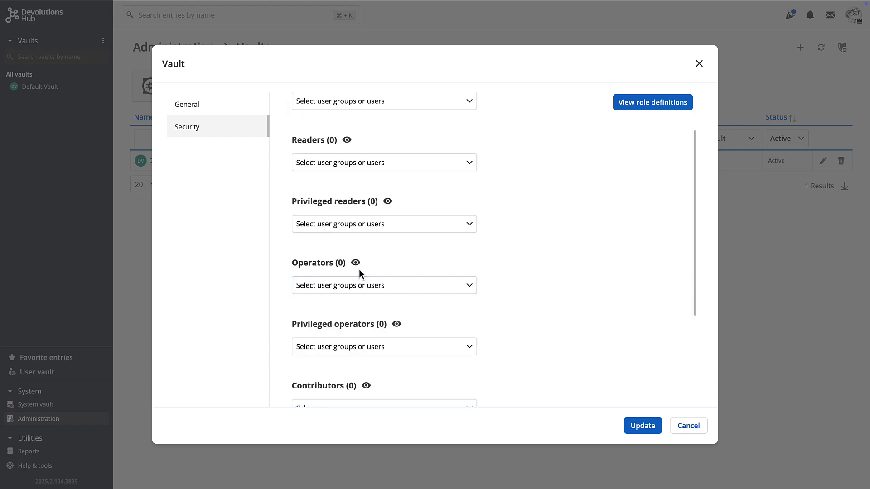
pyautogui.moveTo(356, 267)
pyautogui.click(638, 107)
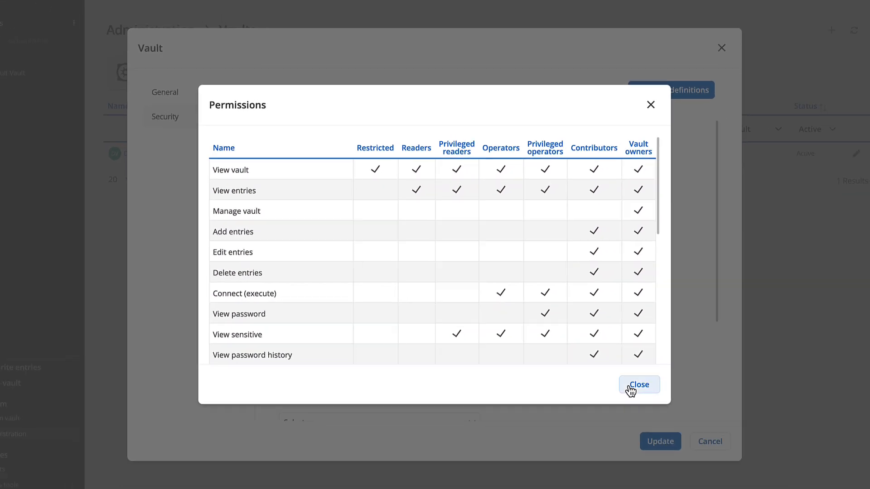
pyautogui.click(691, 421)
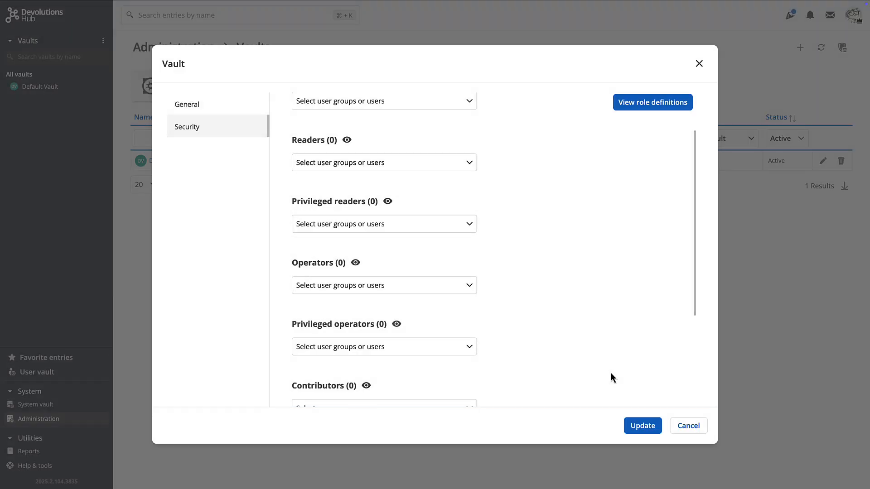
# Assign the Employees and Technicians groups as Operators of the vault and save the vault changes
pyautogui.click(466, 288)
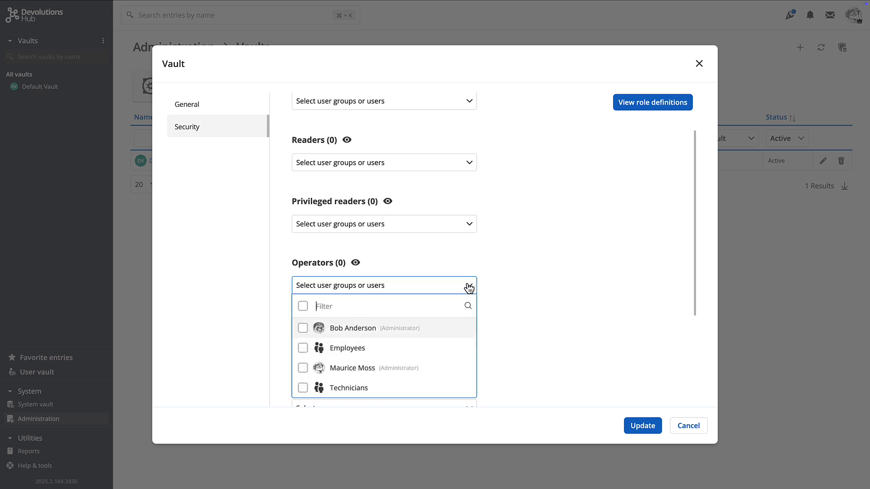
pyautogui.click(303, 348)
pyautogui.click(302, 388)
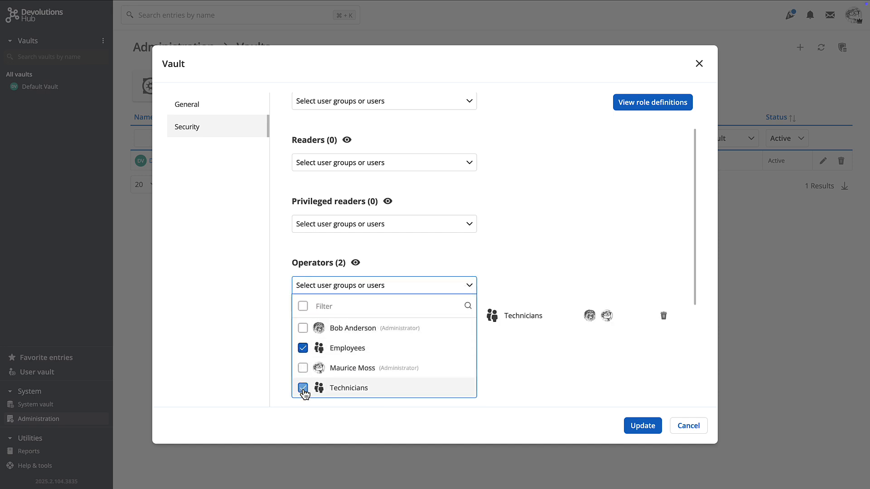
pyautogui.click(547, 353)
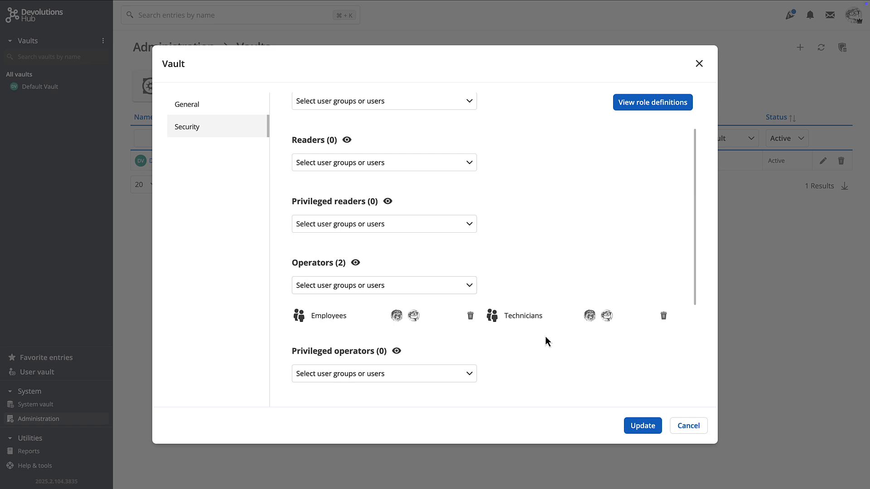
pyautogui.click(637, 428)
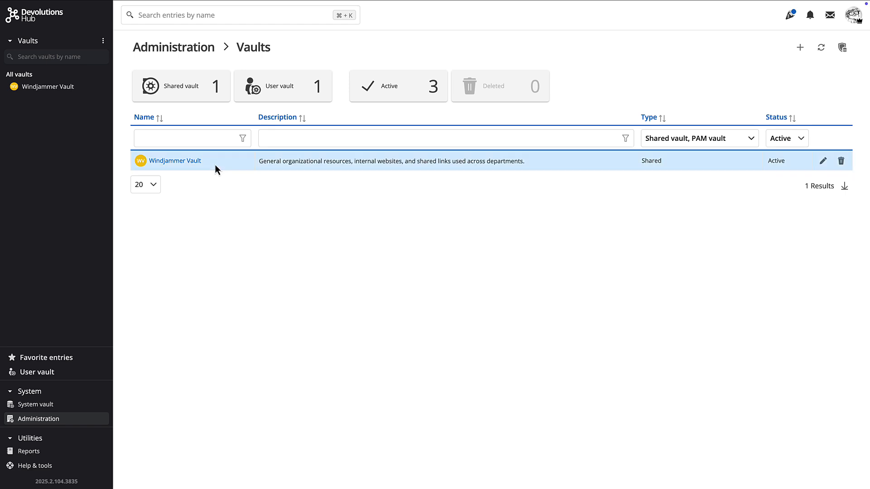
# Add two vaults named Windjammer IT and Windjammer Service Desk, starting from the standard vault content type
pyautogui.click(799, 48)
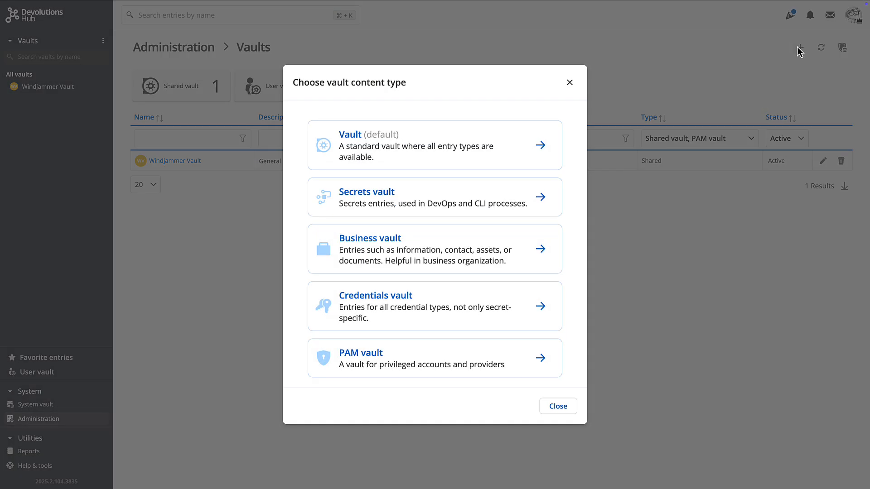
pyautogui.click(439, 152)
pyautogui.click(195, 131)
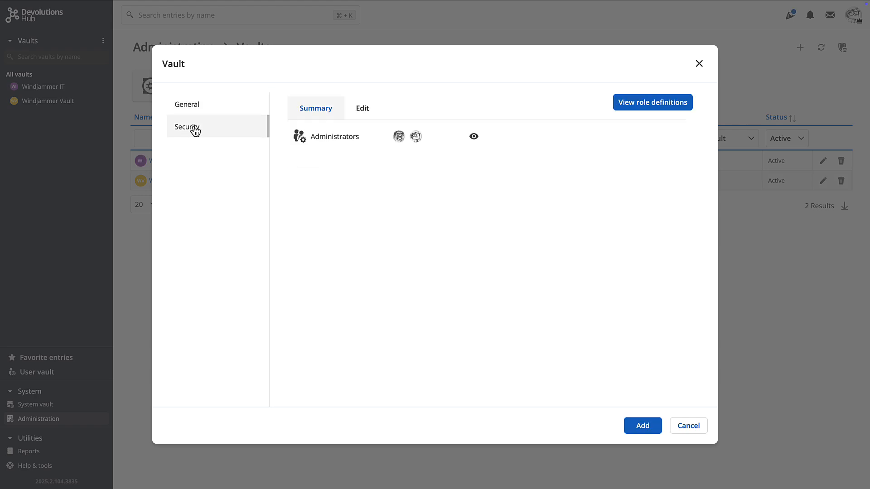
pyautogui.click(362, 108)
pyautogui.scroll(-3, 470, 262)
pyautogui.click(642, 425)
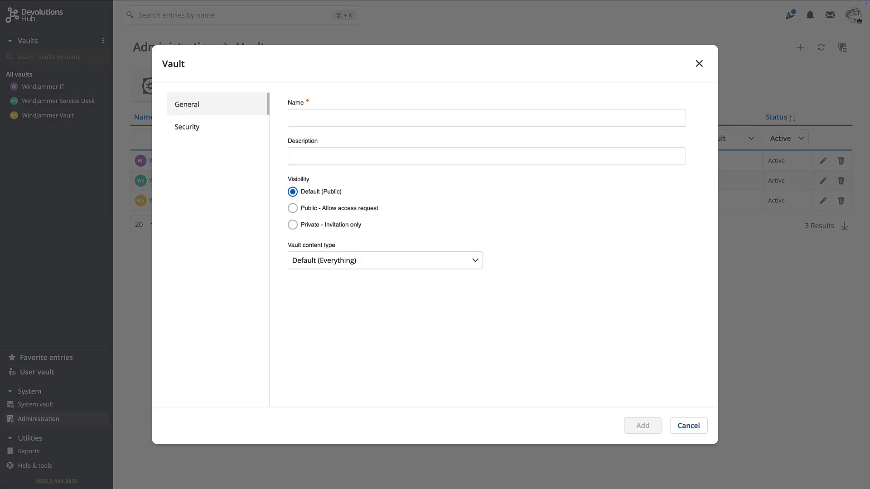
# Add a vault named Windjammer Administration with content type Business information and the description "Resources related to human resources, payroll, accounting systems, and other managerial operations."
pyautogui.write('Windjammer AdministrationResources related to human resources, payroll, accounting systems, and other managerial operations.')
pyautogui.click(382, 268)
pyautogui.click(352, 323)
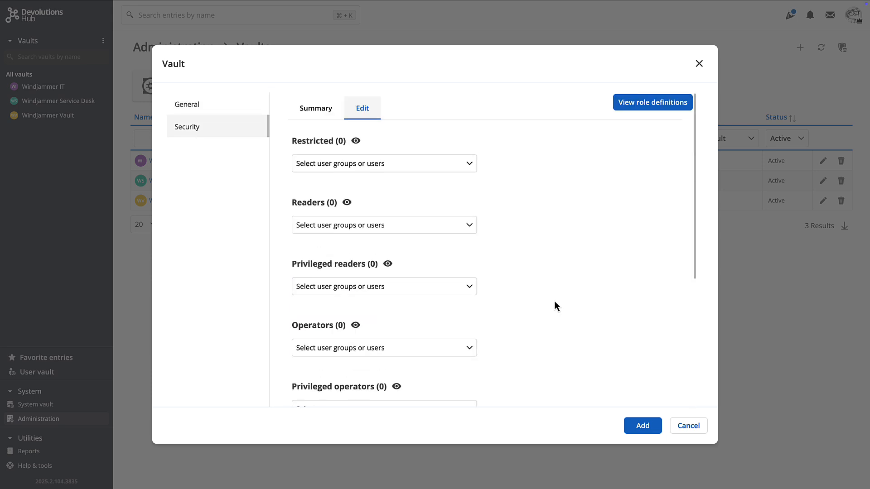
pyautogui.click(643, 425)
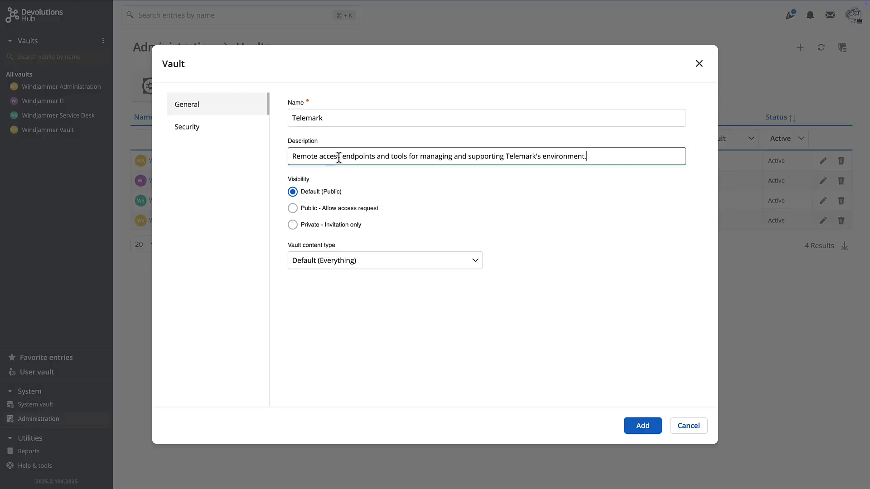
# Add a private, invitation-only vault named Telemark described as "Remote access endpoints and tools for managing and supporting Telemark's environment." and return to Administration
pyautogui.click(293, 224)
pyautogui.click(198, 130)
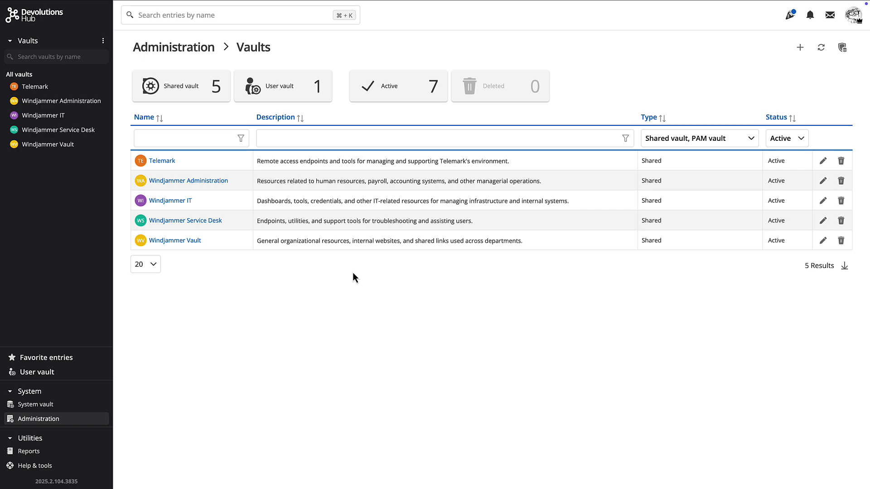
pyautogui.click(181, 47)
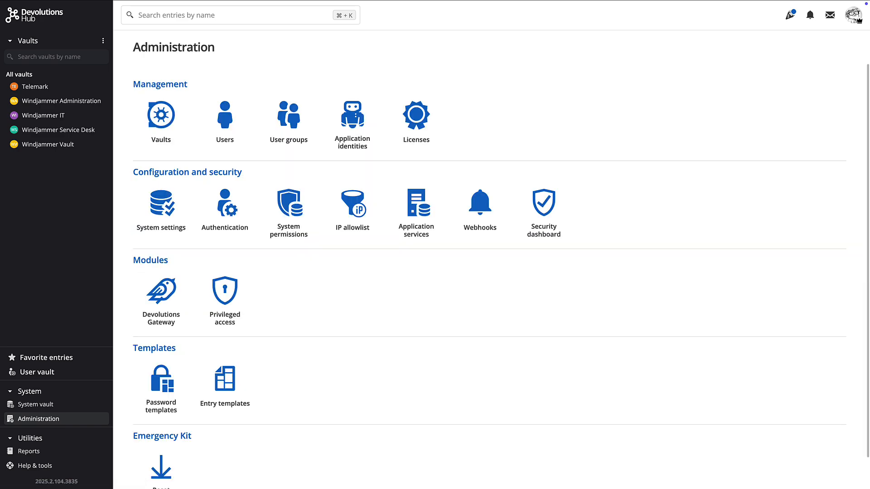